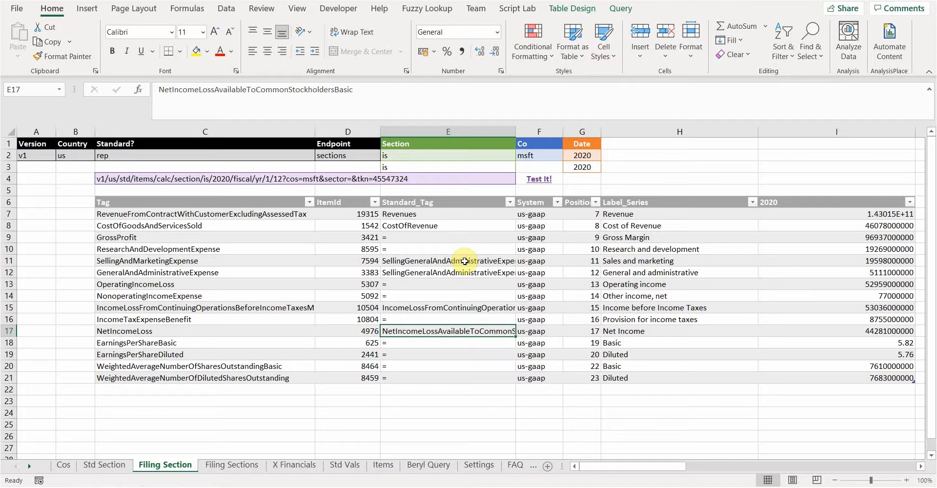
# - Compare the SellingAndMarketingExpense and GeneralAndAdministrativeExpense tags with their standard tags in rows 11 and 12 of the Filing Section sheet
pyautogui.click(465, 261)
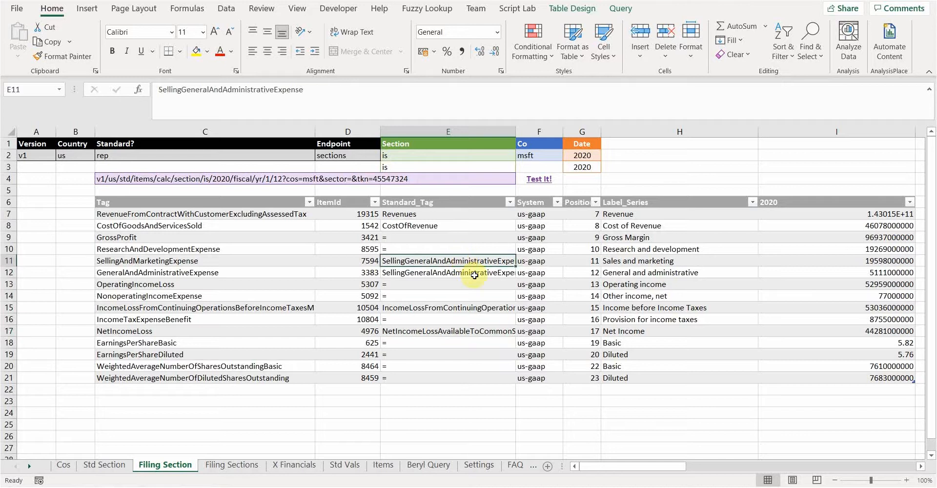
pyautogui.click(474, 273)
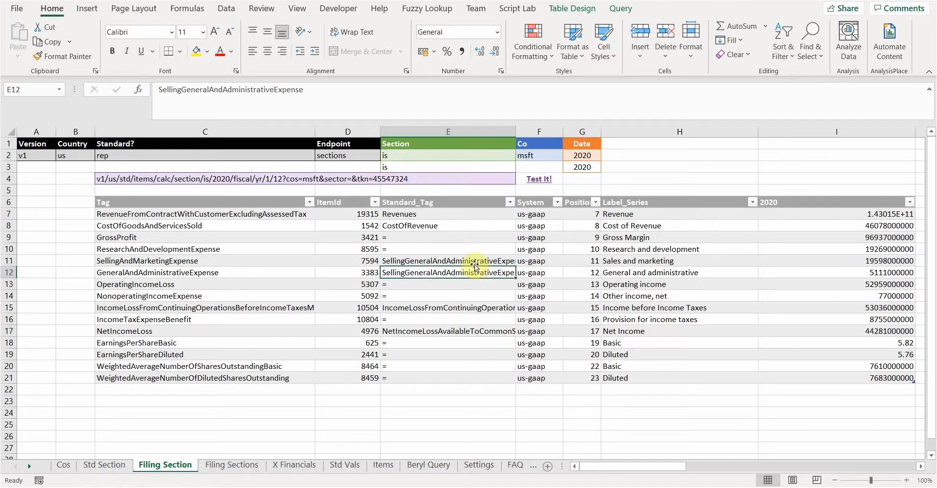
pyautogui.click(474, 263)
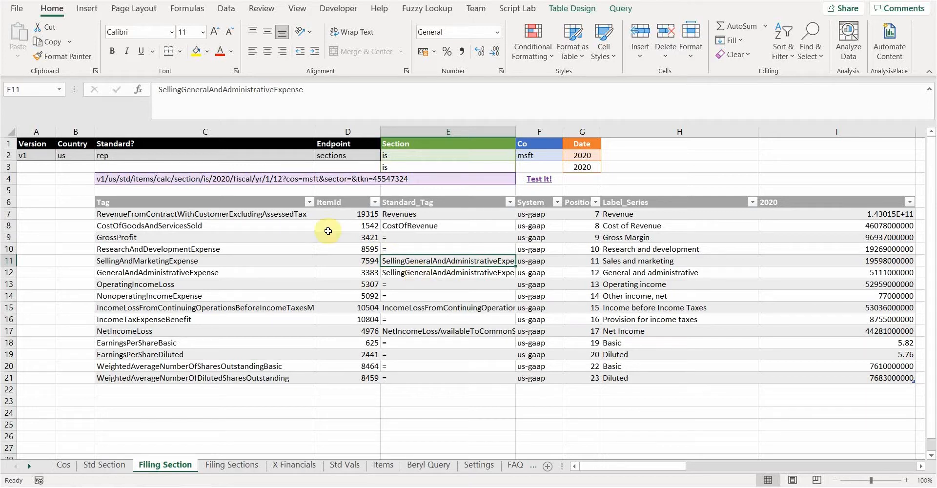
pyautogui.click(239, 263)
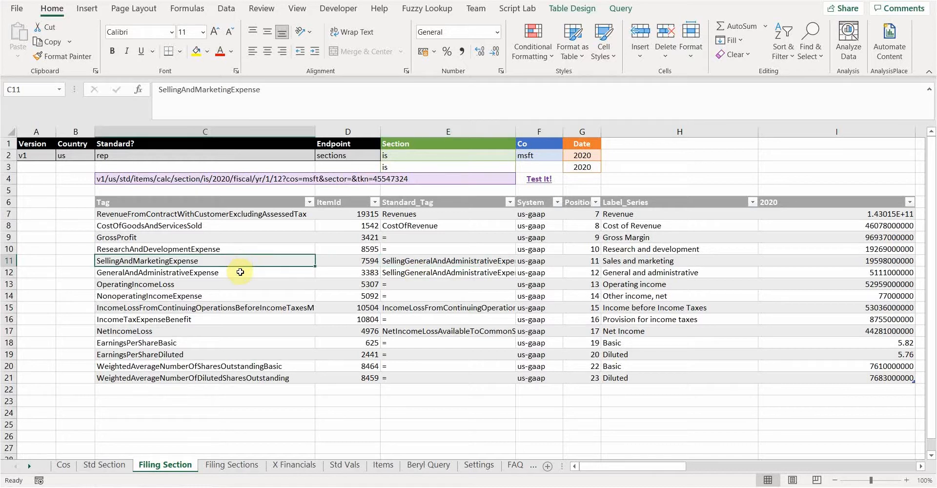
pyautogui.click(242, 275)
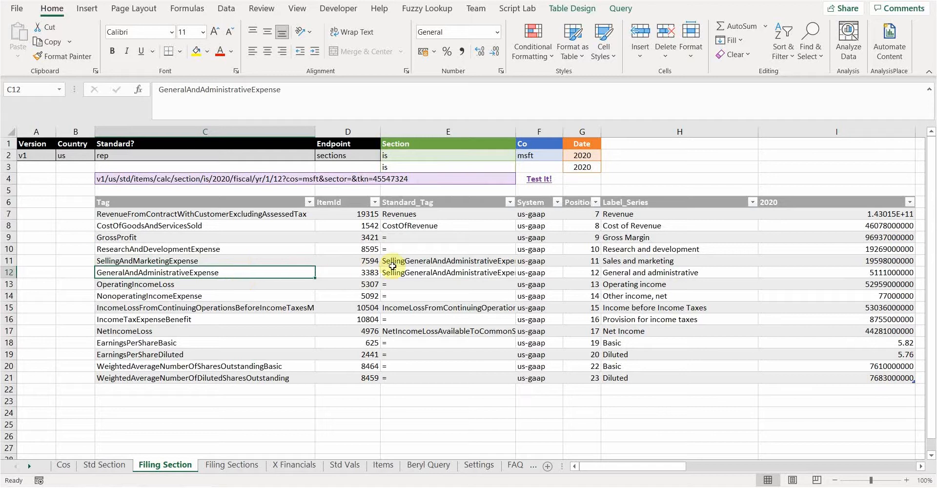
pyautogui.click(417, 263)
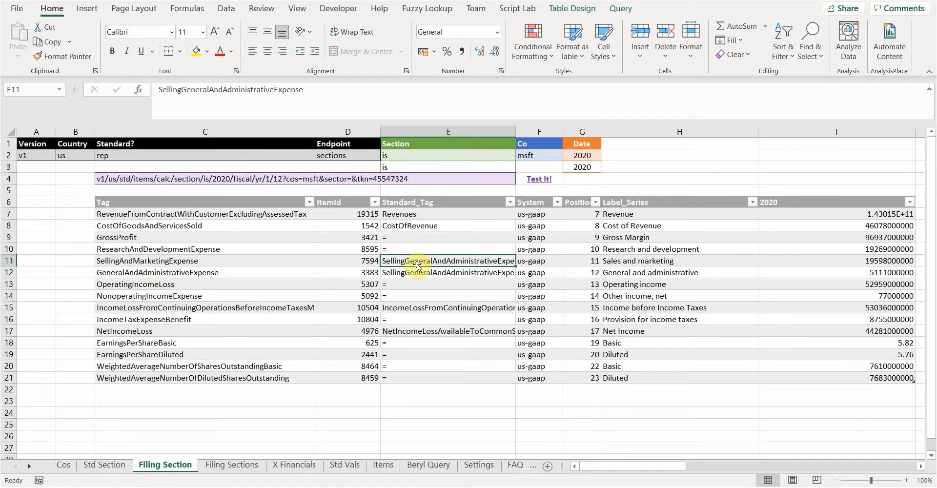
pyautogui.click(260, 260)
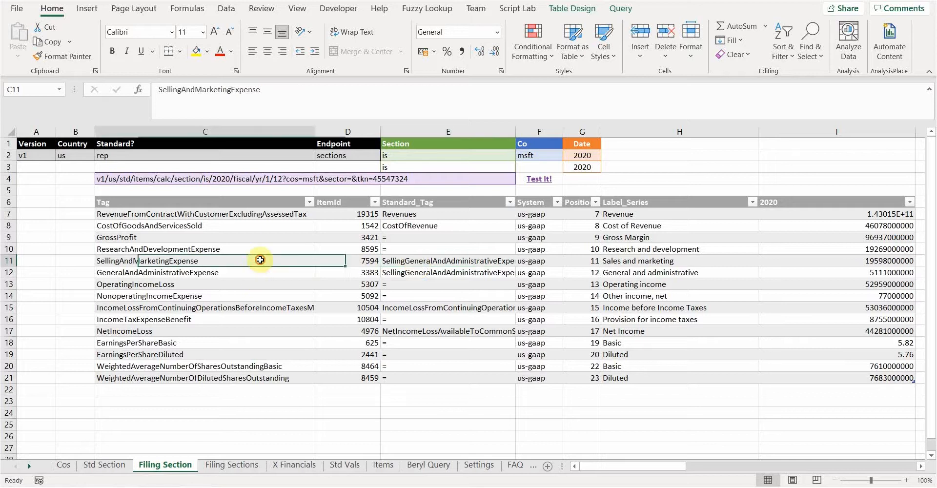
pyautogui.click(272, 274)
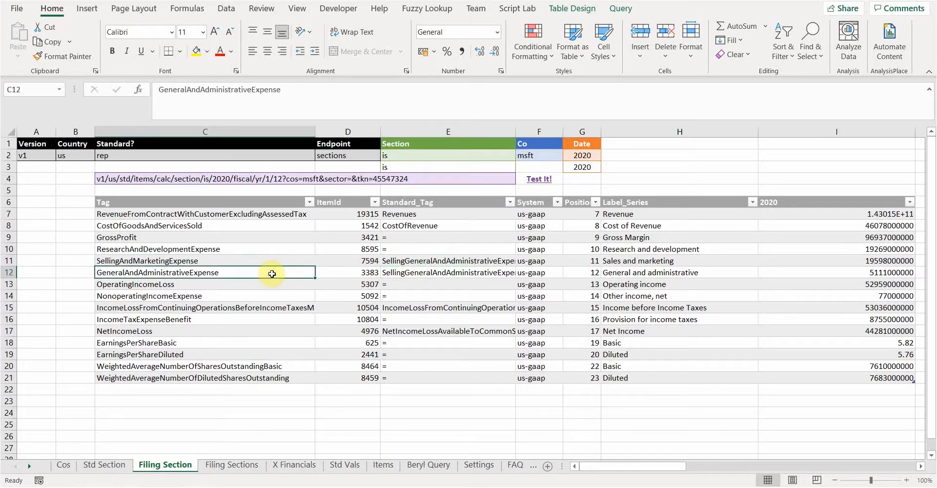
# - Examine SellingGeneralAndAdministrativeExpense, its StdId and the selling and general expense tags above it on the X Financials sheet
pyautogui.click(302, 468)
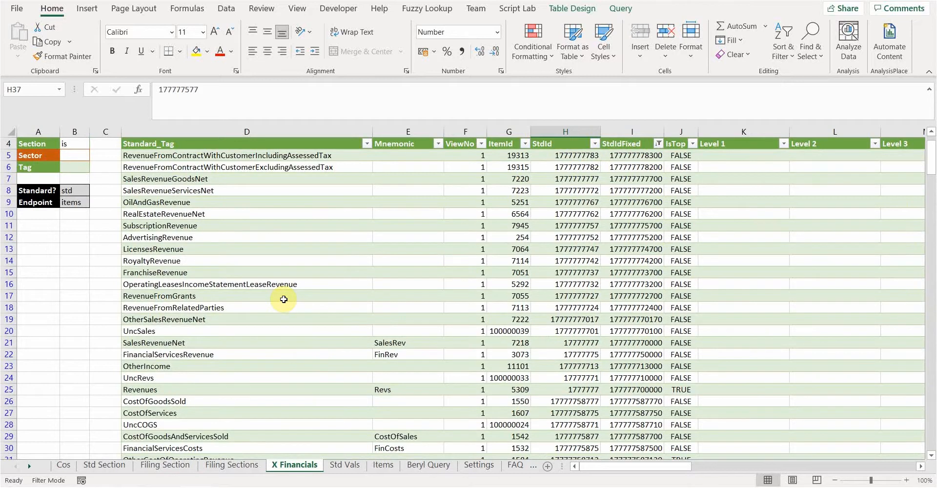
pyautogui.scroll(-3, 283, 300)
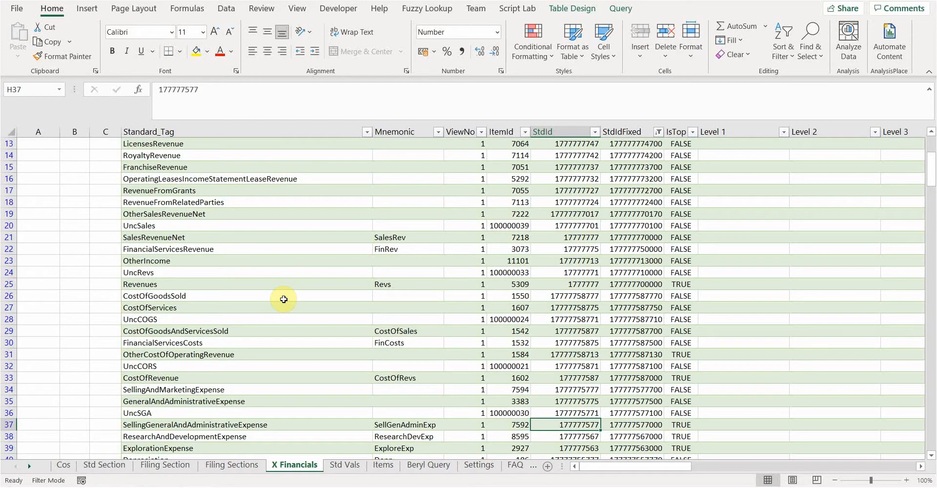
pyautogui.scroll(-5, 284, 299)
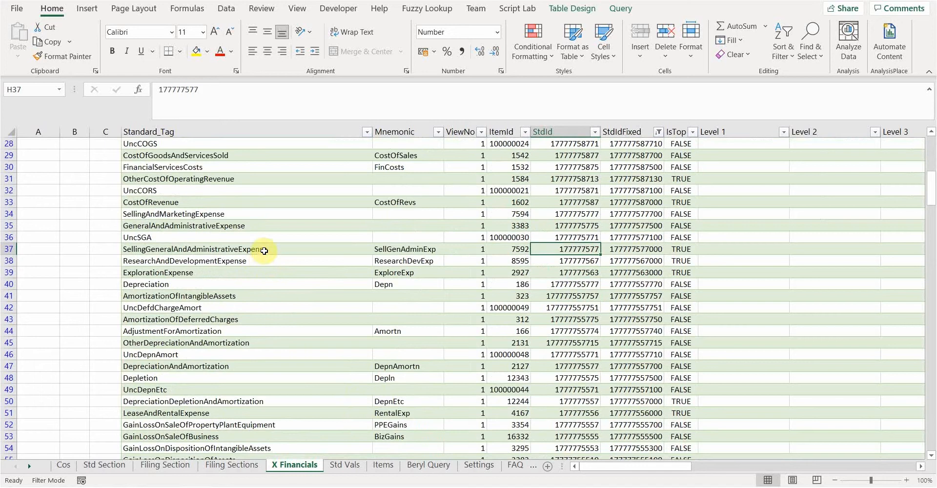
pyautogui.click(264, 250)
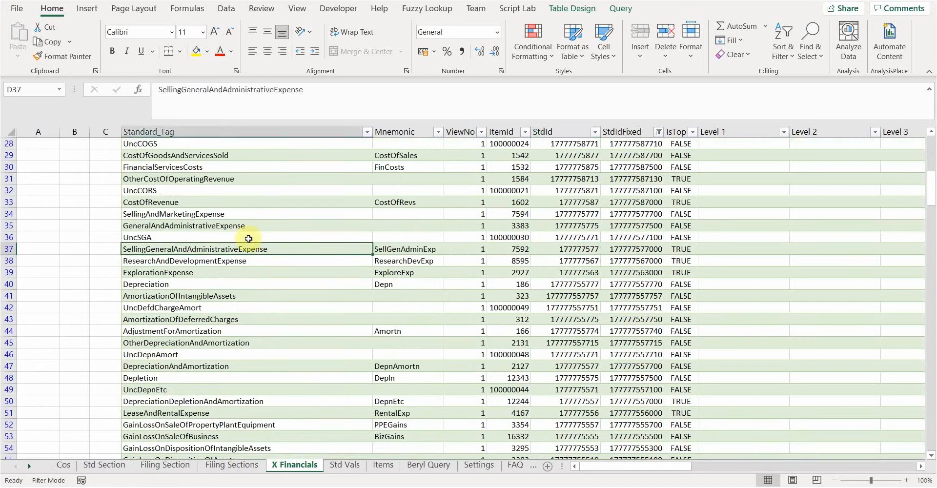
pyautogui.click(242, 213)
pyautogui.click(244, 226)
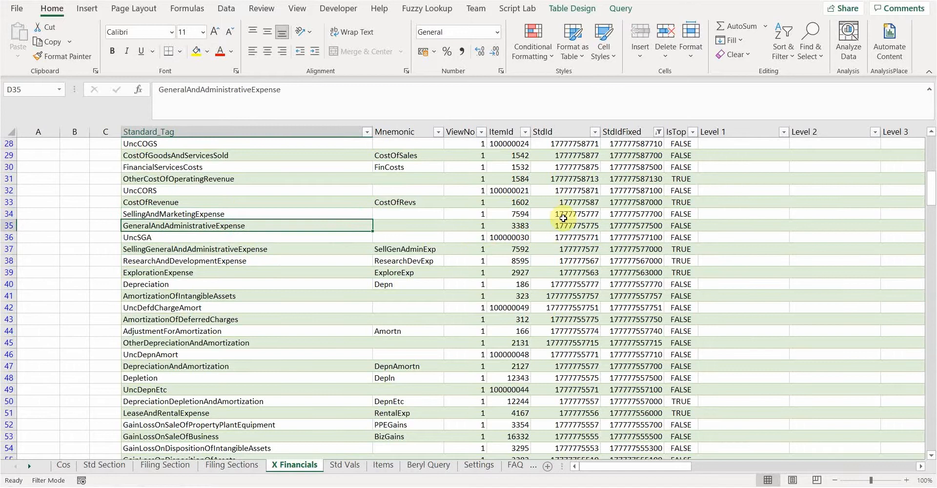
pyautogui.click(580, 251)
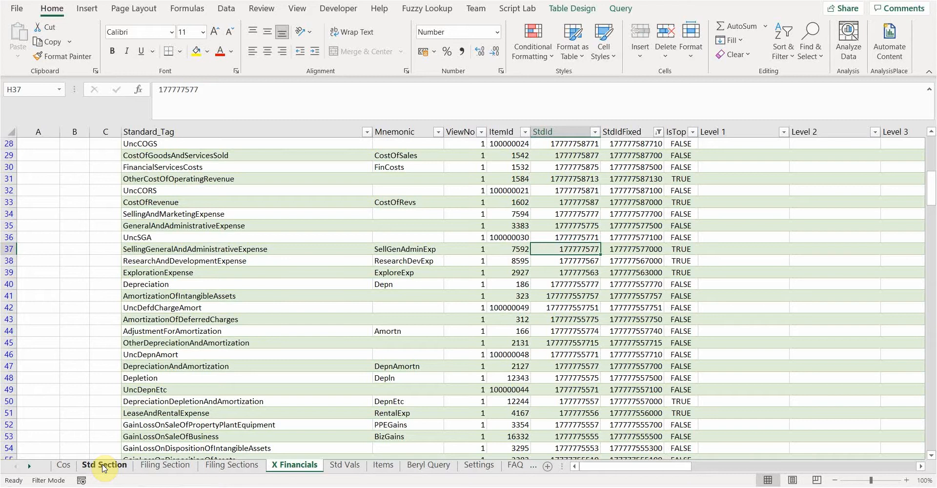
# - Return to the Filing Section sheet and review the standard tag assigned to the two reported expense tags in C11 and C12
pyautogui.click(155, 466)
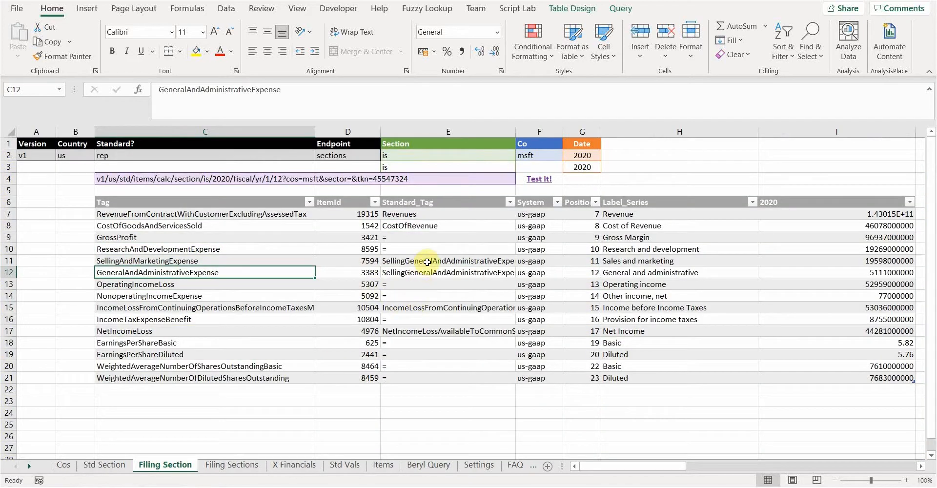
pyautogui.click(289, 261)
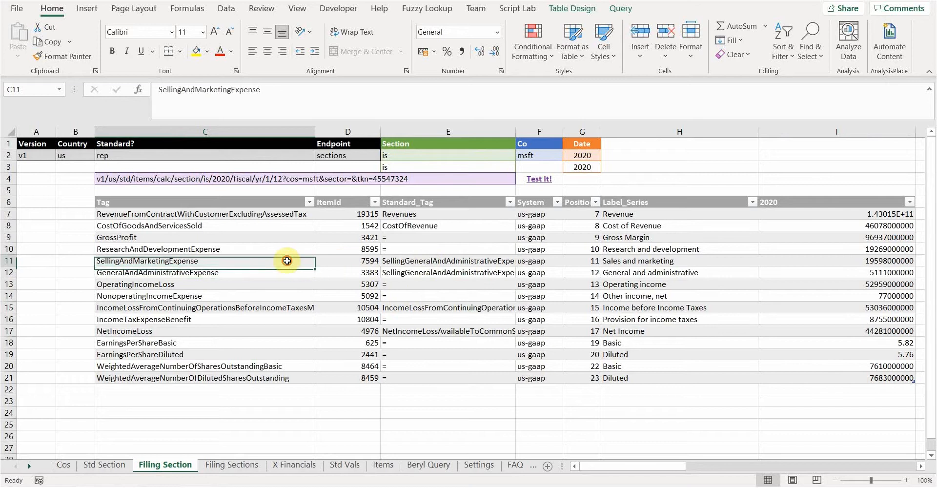
pyautogui.click(287, 268)
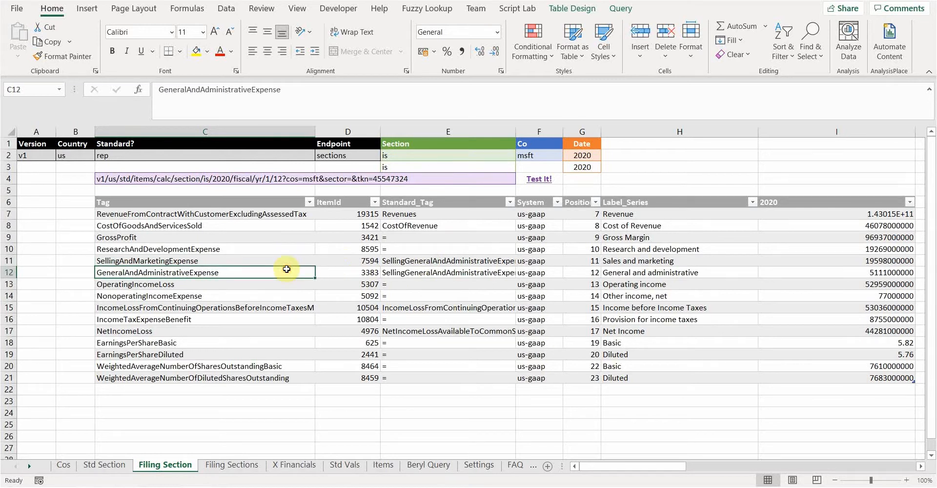
pyautogui.click(422, 261)
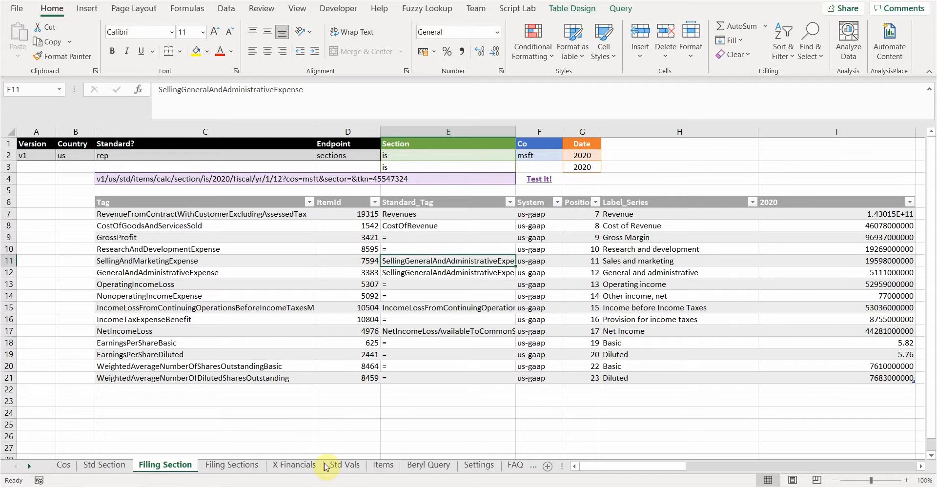
# - Copy the standard tag SellingGeneralAndAdministrativeExpense from E11 of the Filing Section sheet into cell B6 of the Std Vals sheet
pyautogui.click(345, 467)
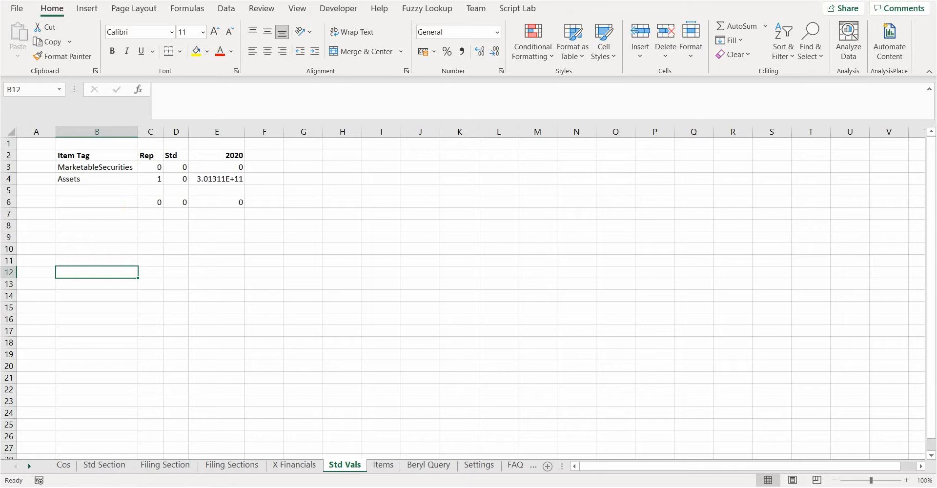
pyautogui.click(176, 468)
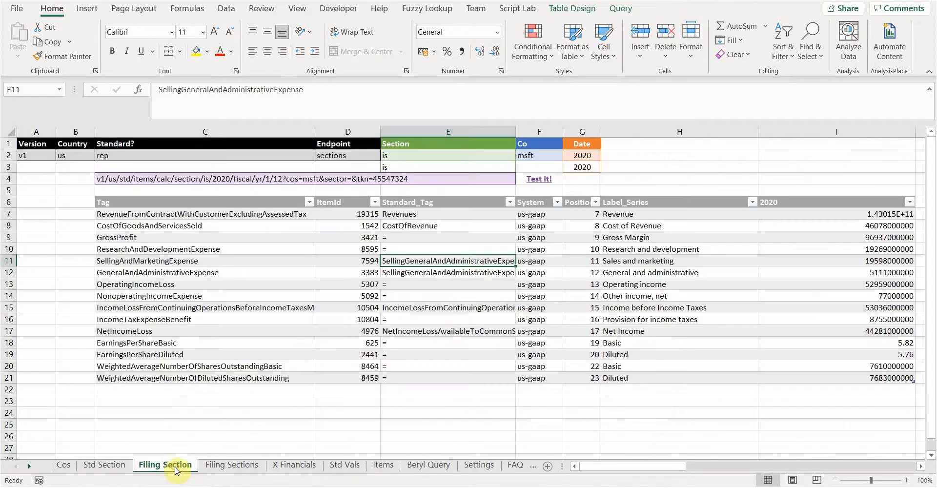
pyautogui.click(412, 296)
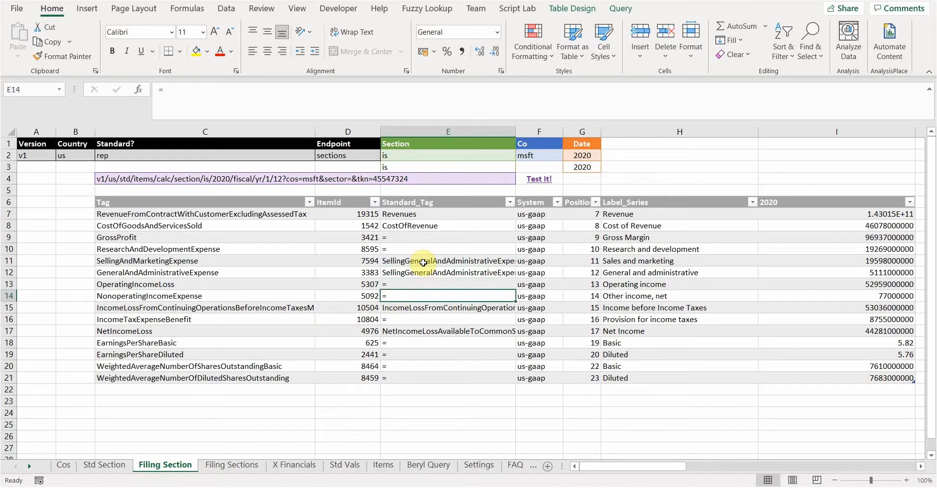
pyautogui.click(423, 262)
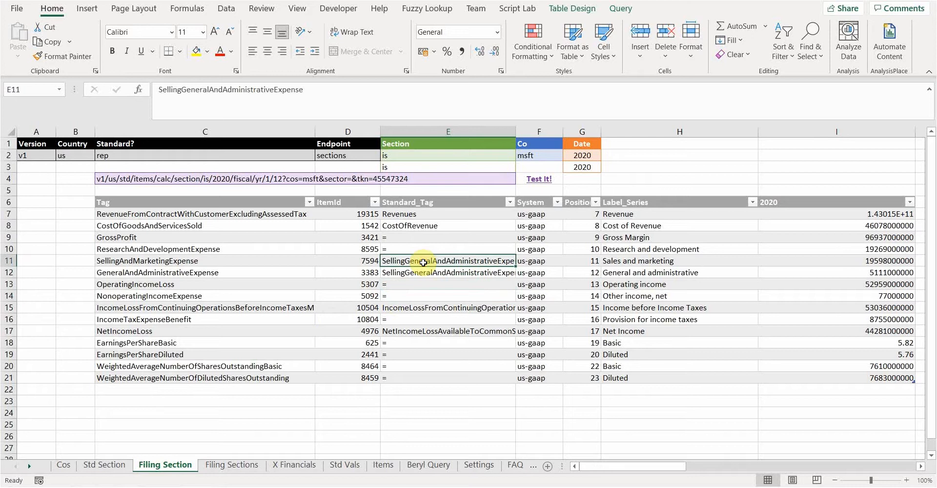
pyautogui.hotkey('ctrl', 'c')
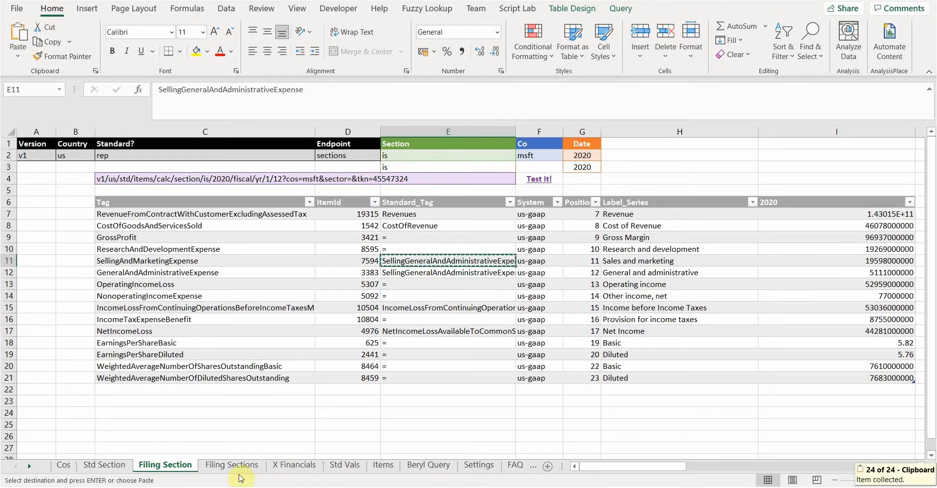
pyautogui.click(342, 466)
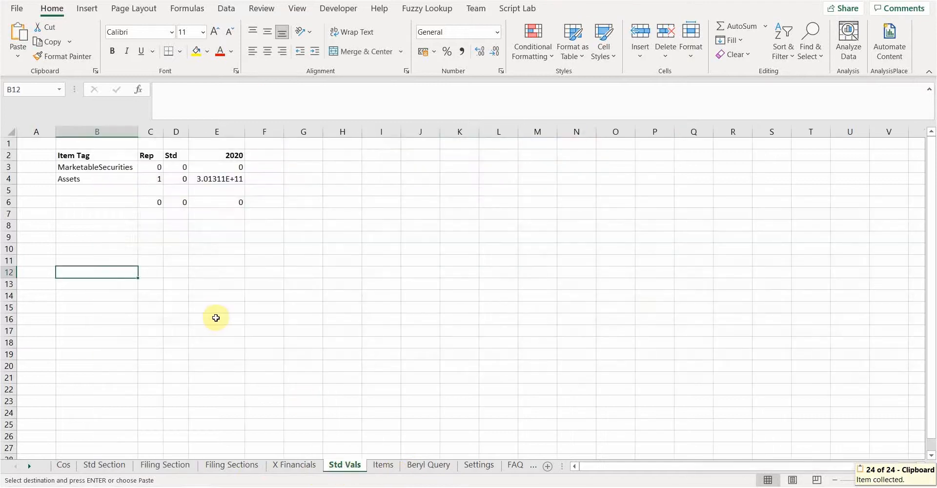
pyautogui.click(113, 203)
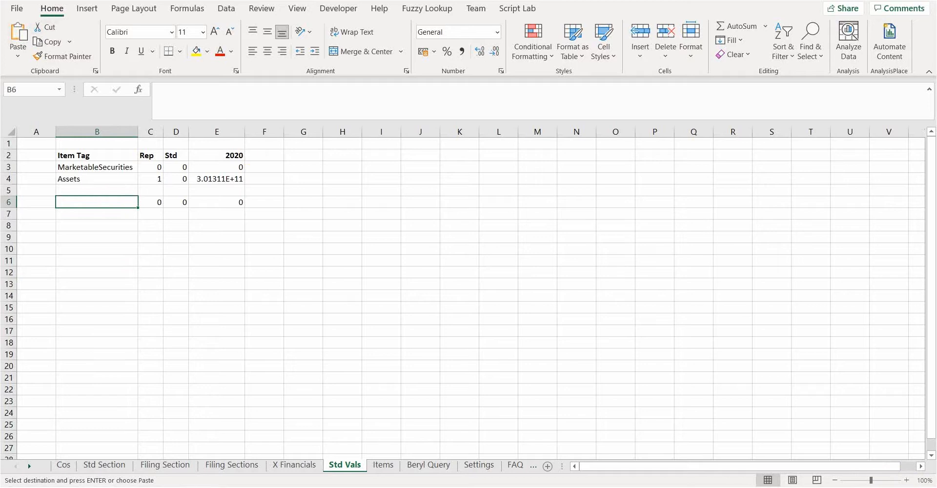
pyautogui.click(18, 32)
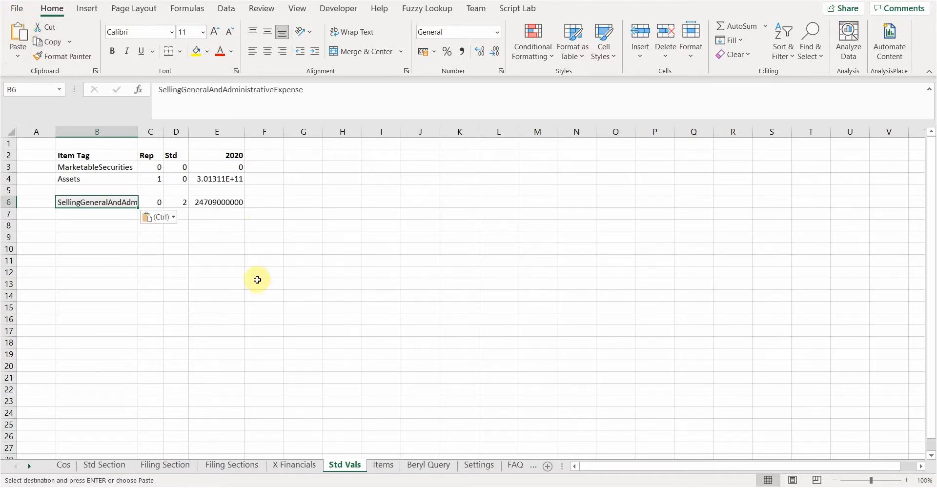
# - Inspect the Std count formula in D6 and the 2020 sum formula in E6 on the Std Vals sheet
pyautogui.click(239, 202)
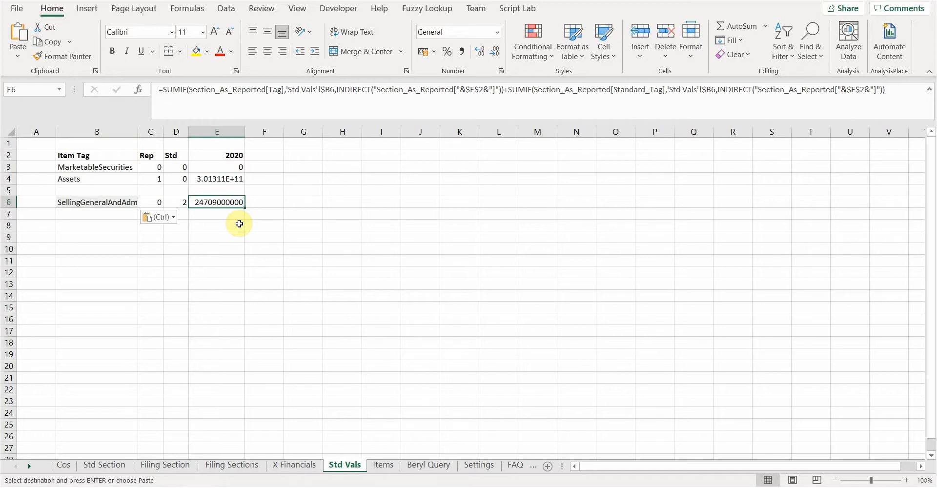
pyautogui.click(179, 200)
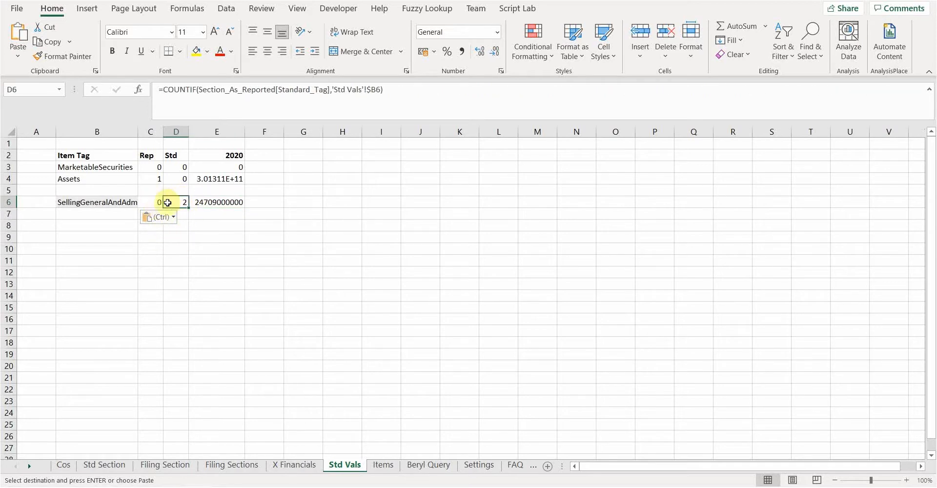
pyautogui.click(180, 248)
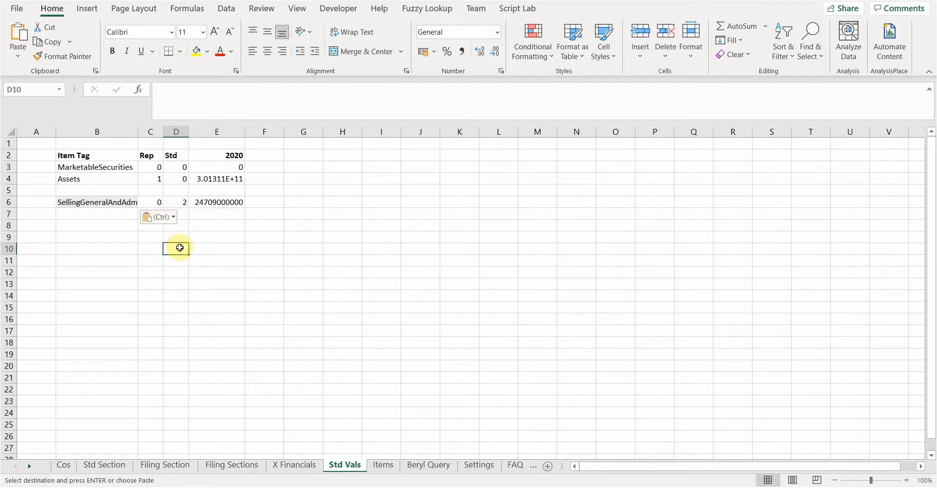
pyautogui.click(176, 202)
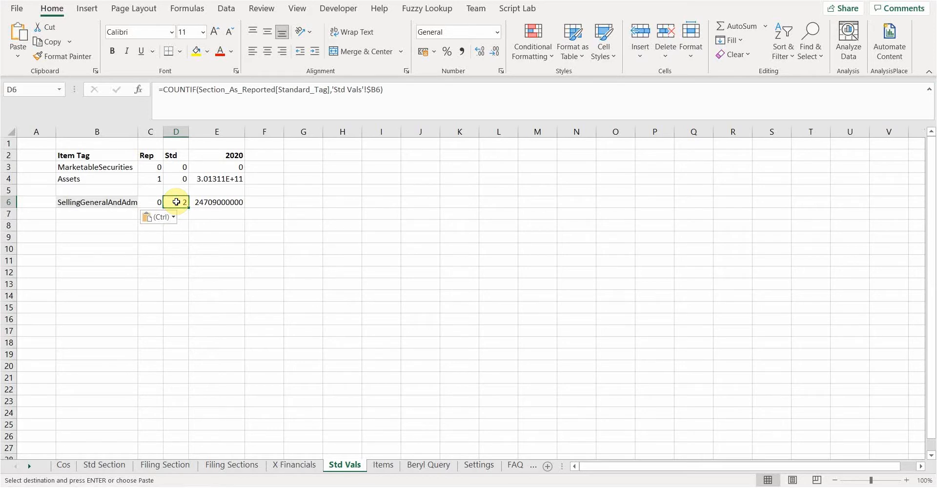
pyautogui.click(227, 202)
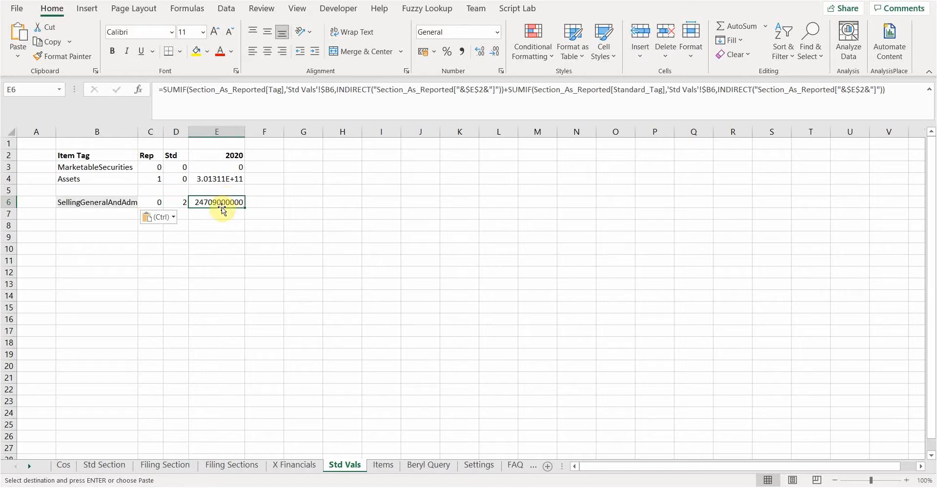
pyautogui.moveTo(220, 225); pyautogui.dragTo(219, 237)
pyautogui.click(221, 200)
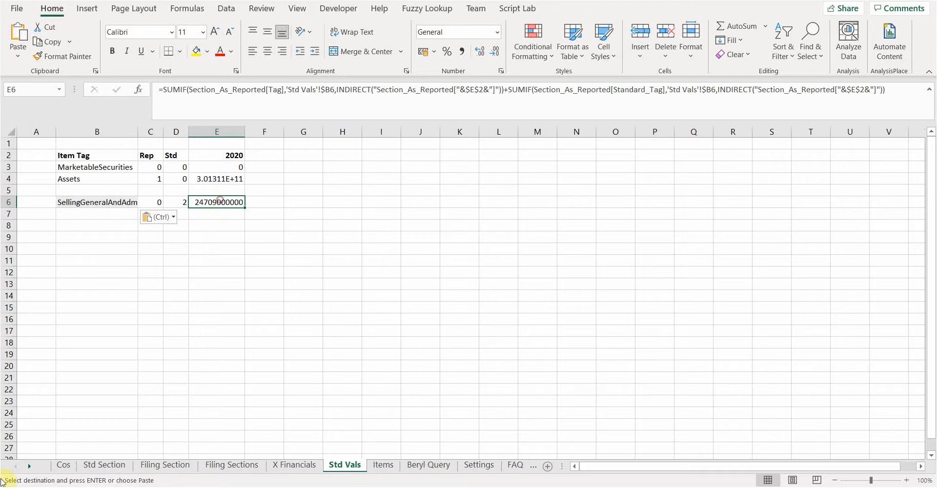
# - Check the 2020 amounts on the Filing Section sheet for the reported items behind the summed standard tag
pyautogui.click(166, 465)
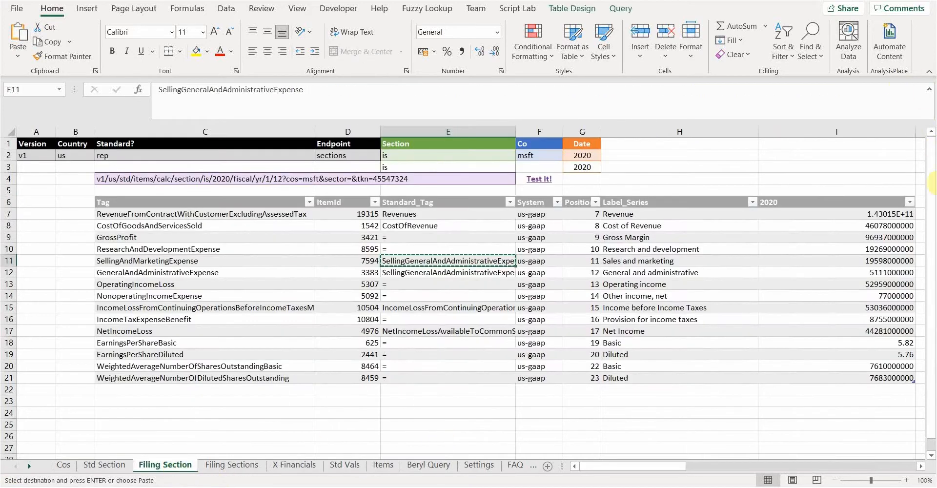
pyautogui.click(881, 262)
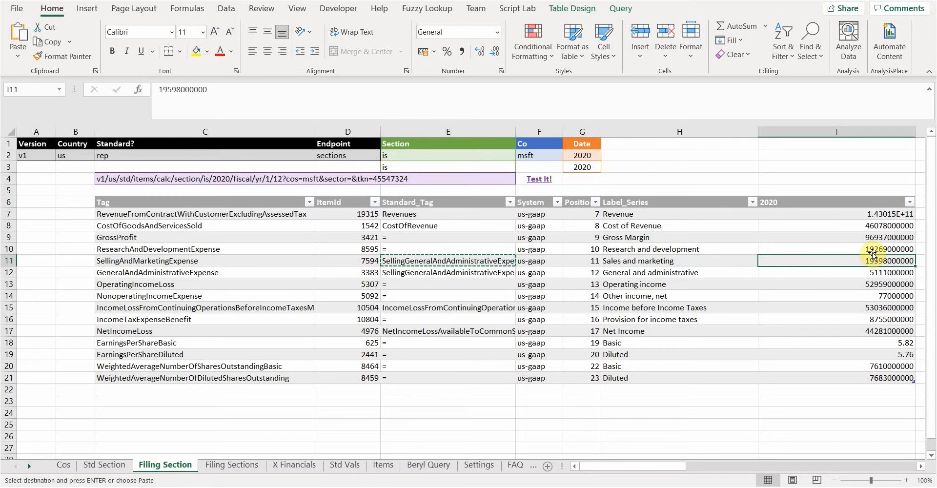
pyautogui.click(801, 293)
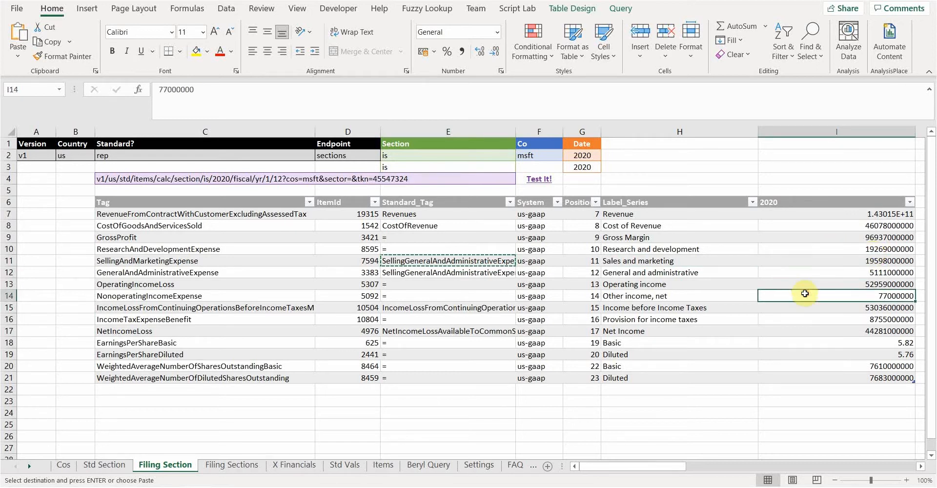
# - Return to the Std Vals sheet and inspect the formulas behind the Std count, 2020 sum and Rep count in row 6
pyautogui.click(353, 467)
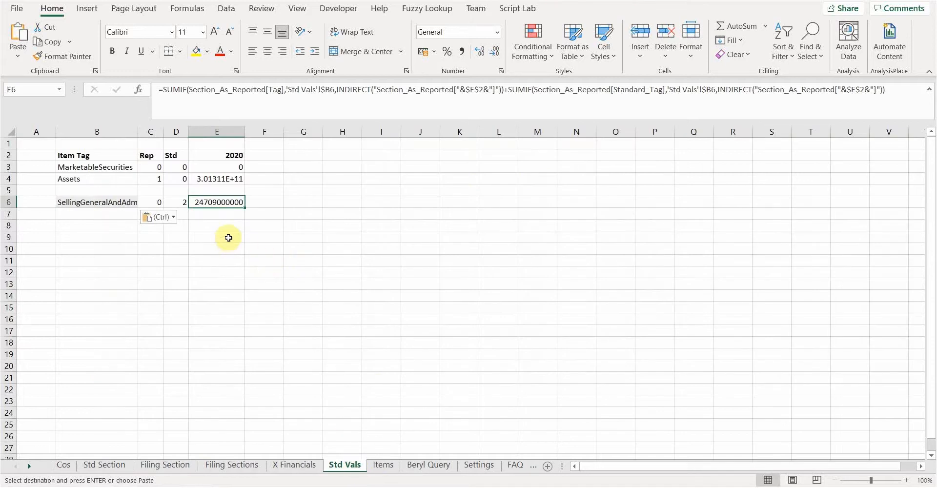
pyautogui.click(184, 203)
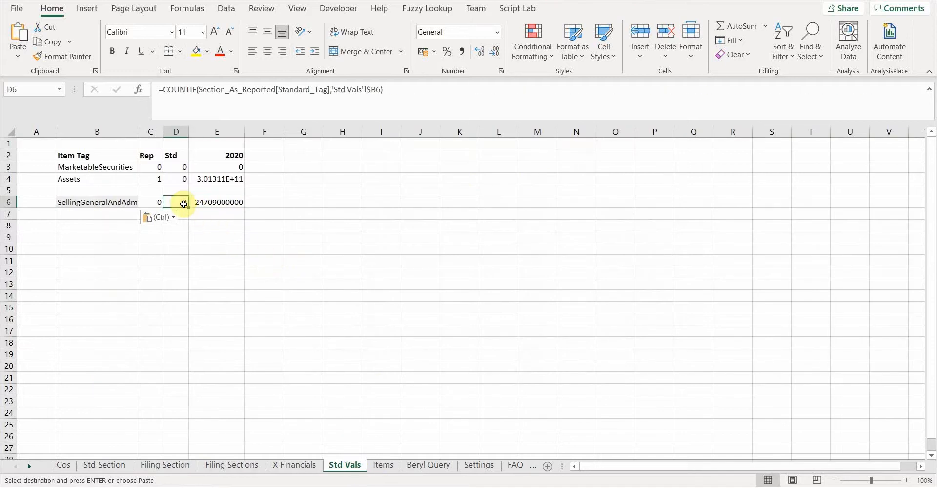
pyautogui.click(214, 203)
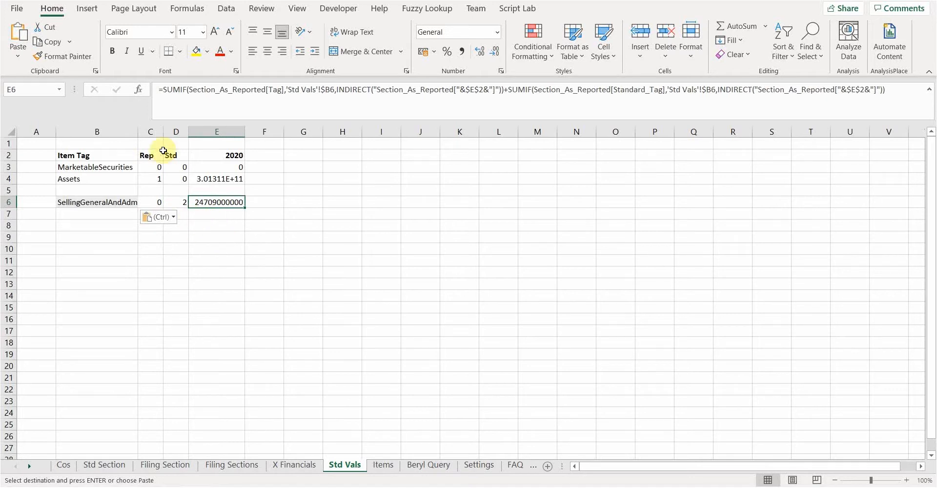
pyautogui.click(149, 203)
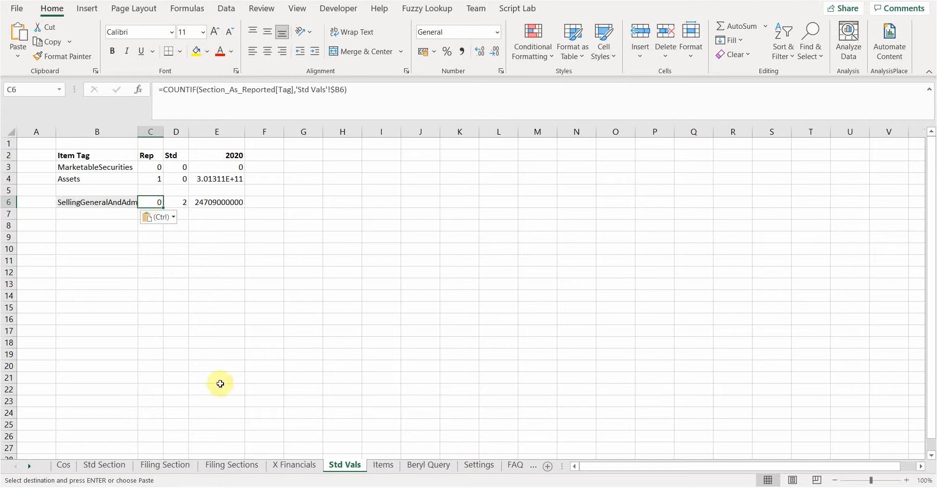
# - On the Filing Section sheet, review the reported tags in C10, C12 and C13, and compare the standard tag in E7 with the reported tag in C7
pyautogui.click(181, 465)
pyautogui.click(194, 275)
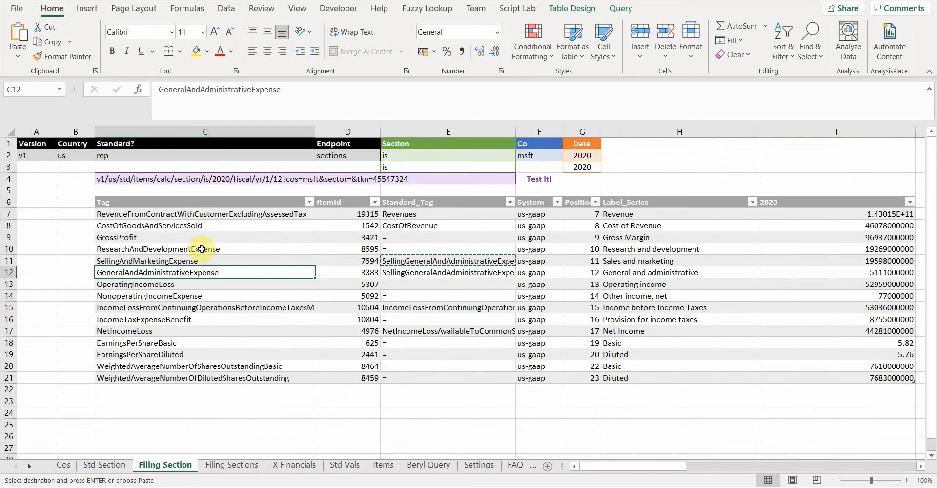
pyautogui.click(198, 250)
pyautogui.click(201, 287)
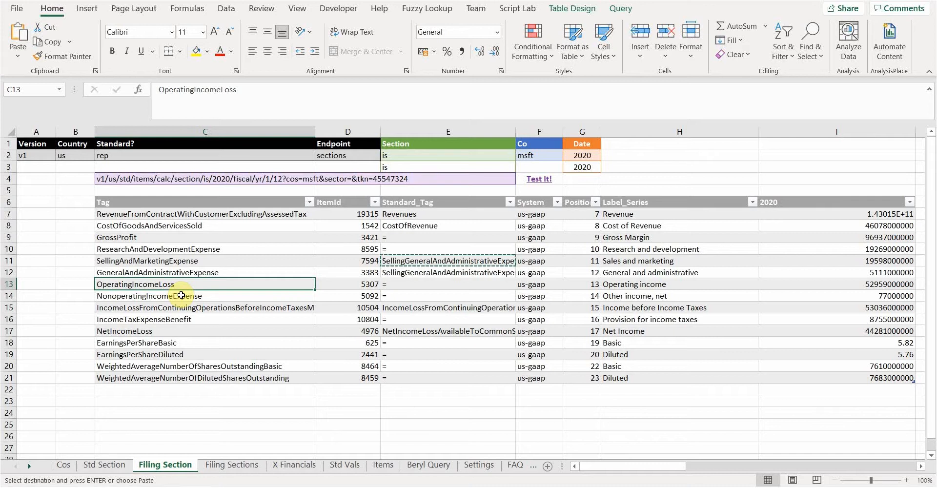
pyautogui.click(465, 215)
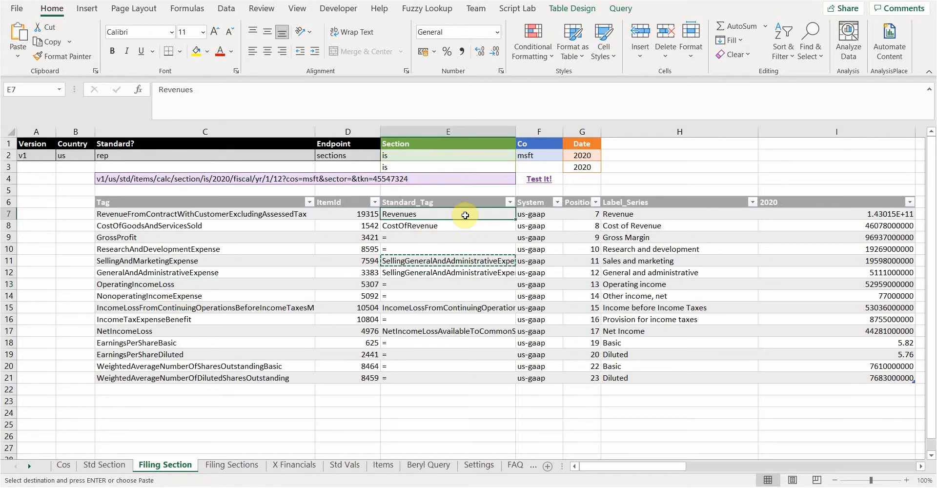
pyautogui.click(278, 215)
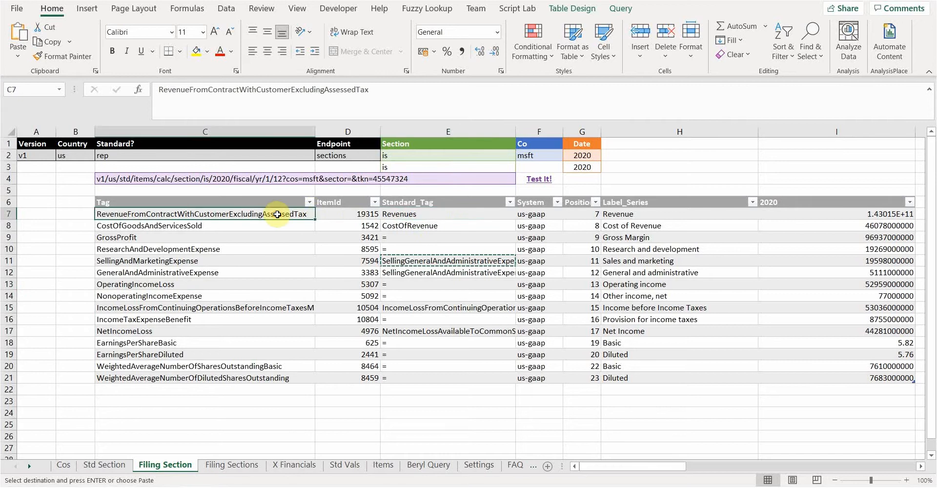